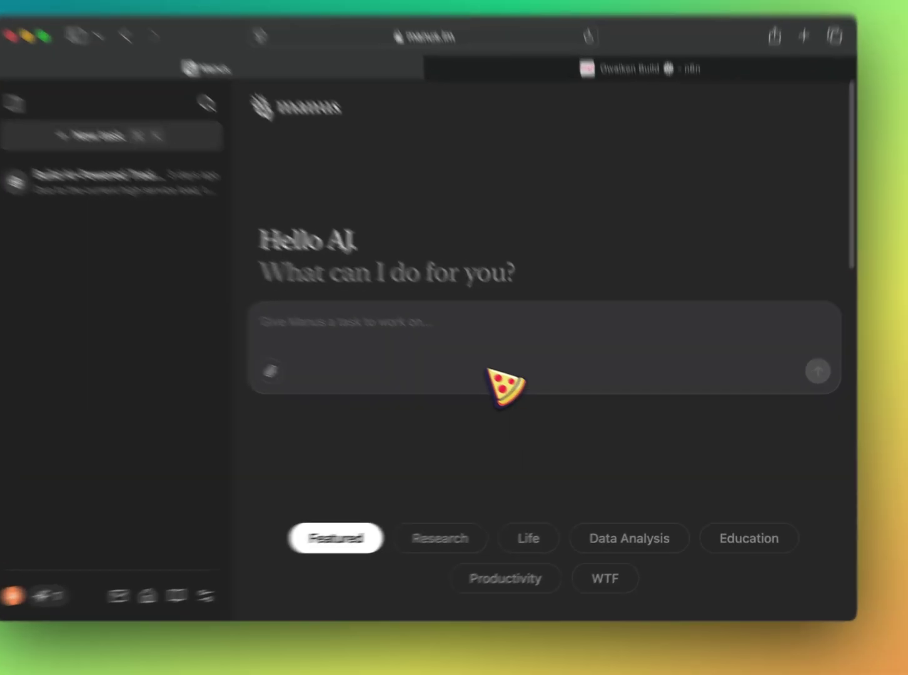
- Ask Manus 'can you analyze ES1! on a 5 minute timeframe?' as a new task
{"action": "left_click", "coordinate": [444, 358]}
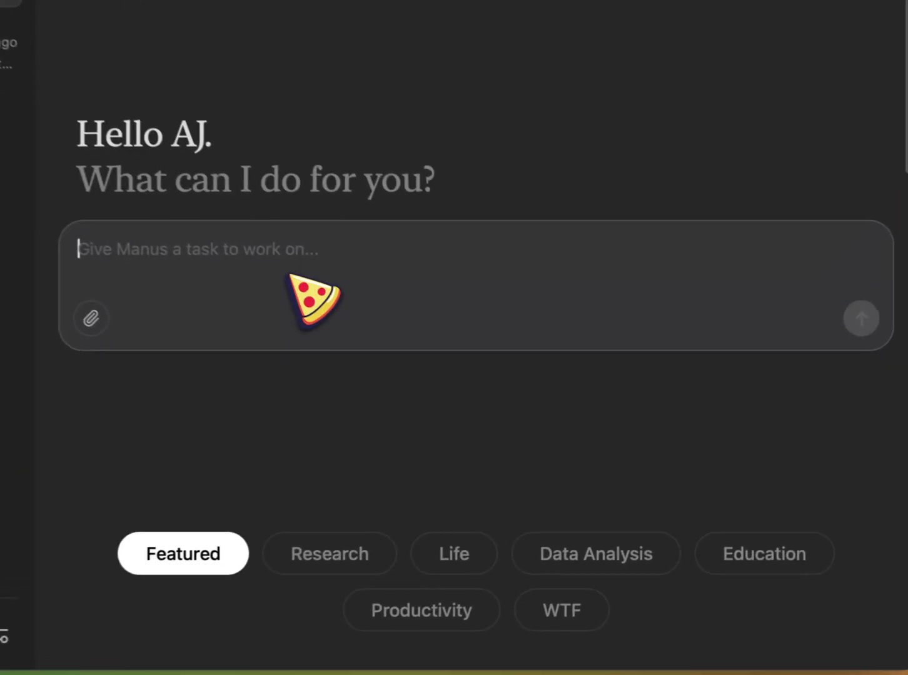
{"action": "type", "text": "can you ana"}
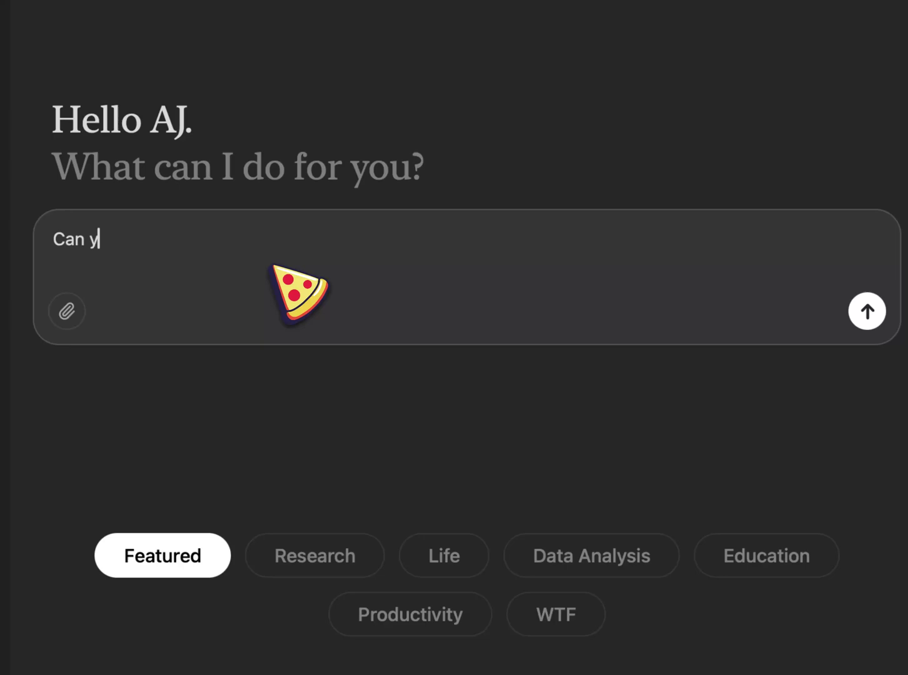
{"action": "type", "text": "lyze "}
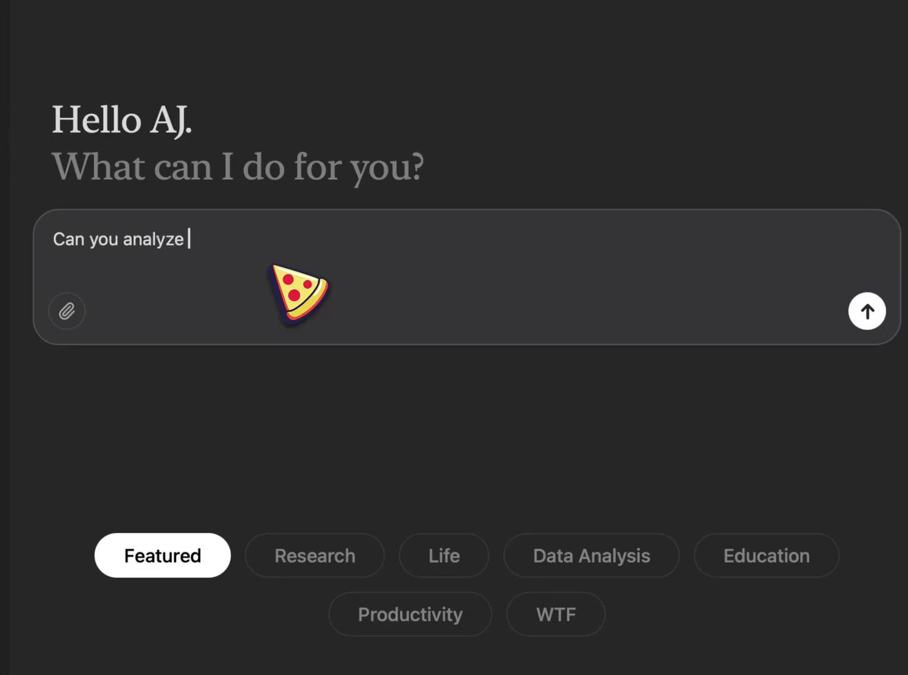
{"action": "type", "text": "ES1! on "}
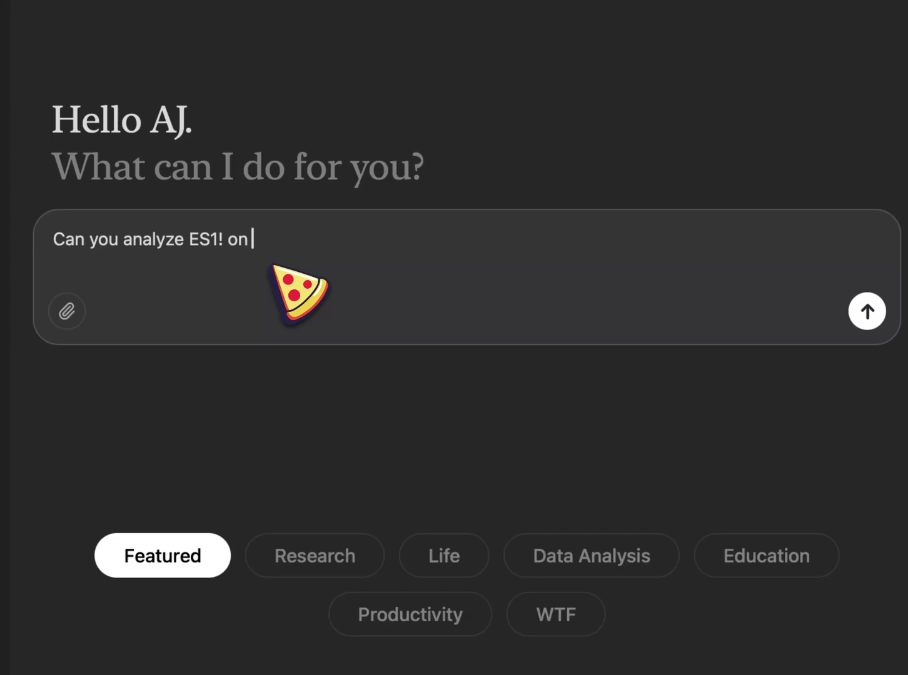
{"action": "type", "text": "a 5 minute"}
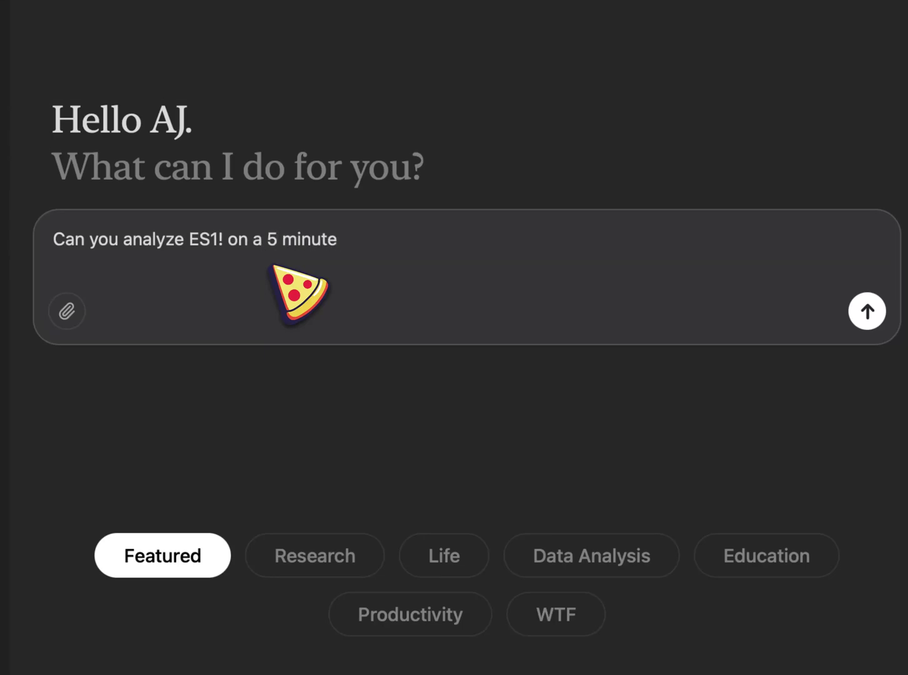
{"action": "type", "text": " timeframe"}
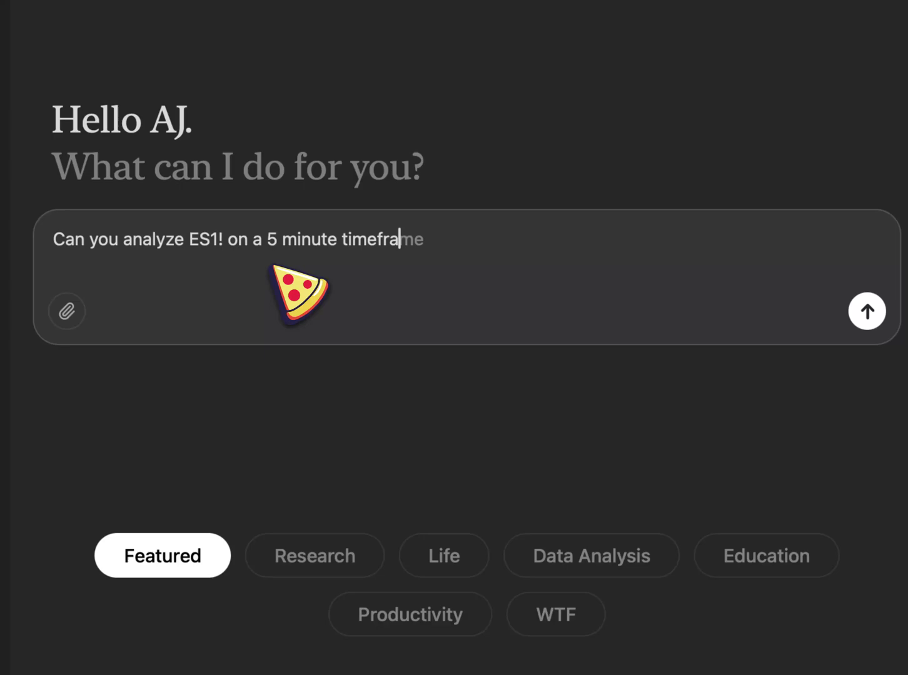
{"action": "type", "text": "?"}
{"action": "key", "text": "Return"}
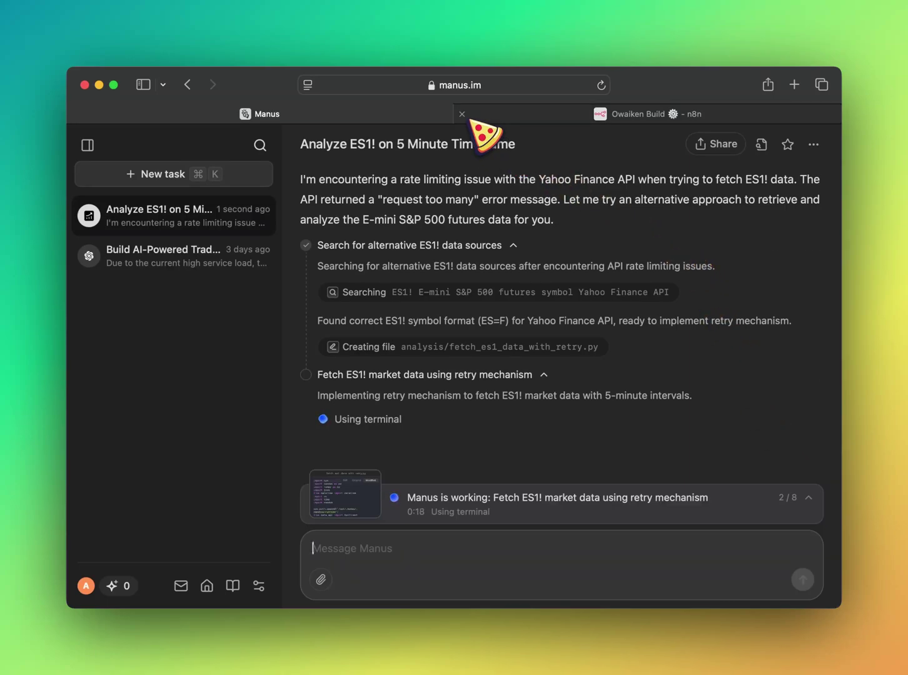
- Wait while Manus builds a retry script and refetches the ES1! data after the rate-limit error
{"action": "mouse_move", "coordinate": [478, 118]}
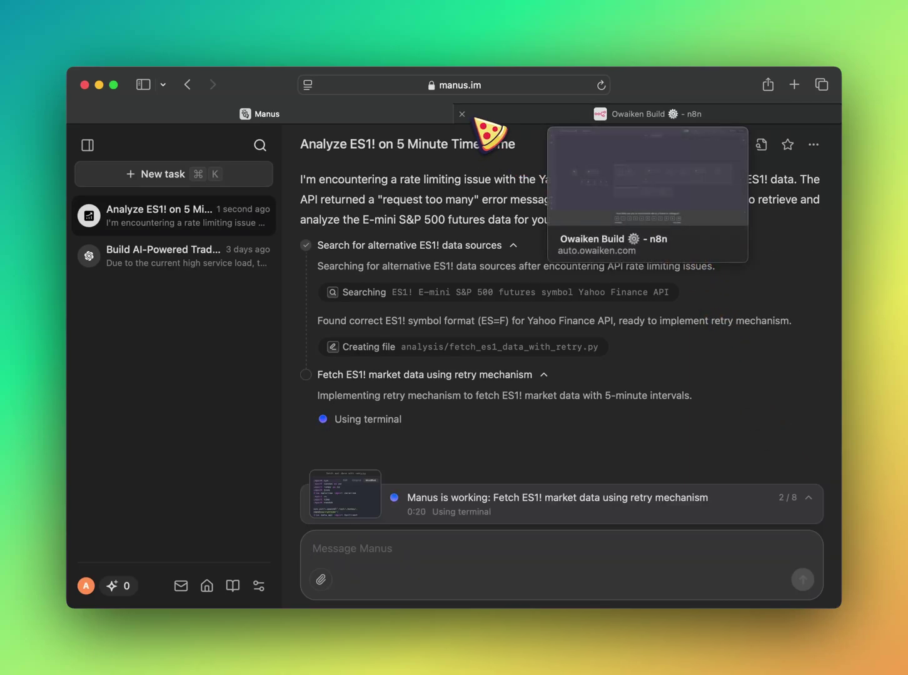
- Copy the n8n chat trigger's Chat URL and load the hosted chat page
{"action": "left_click", "coordinate": [480, 119]}
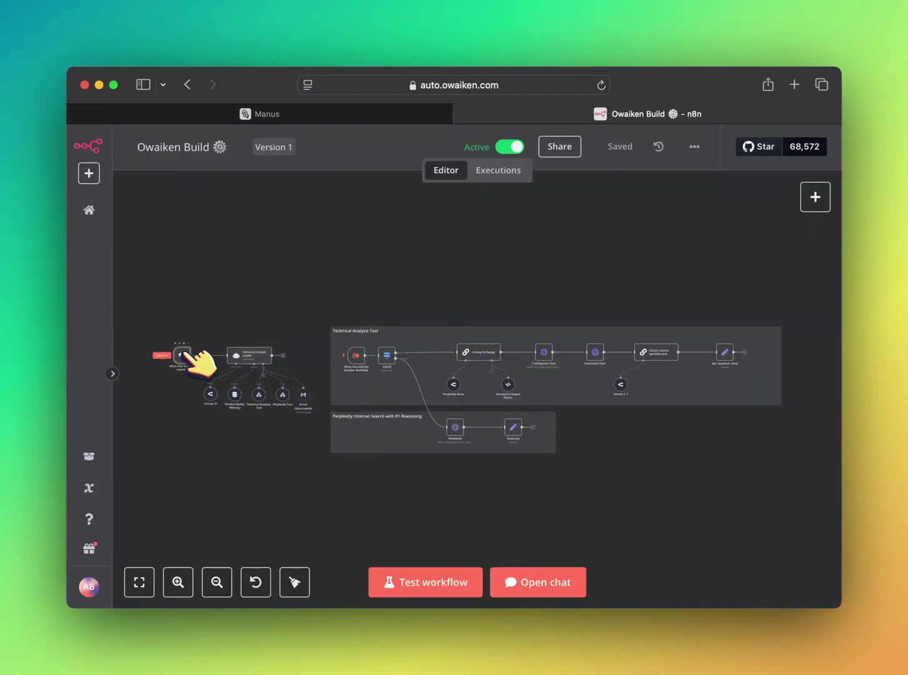
{"action": "double_click", "coordinate": [182, 355]}
{"action": "left_click", "coordinate": [212, 253]}
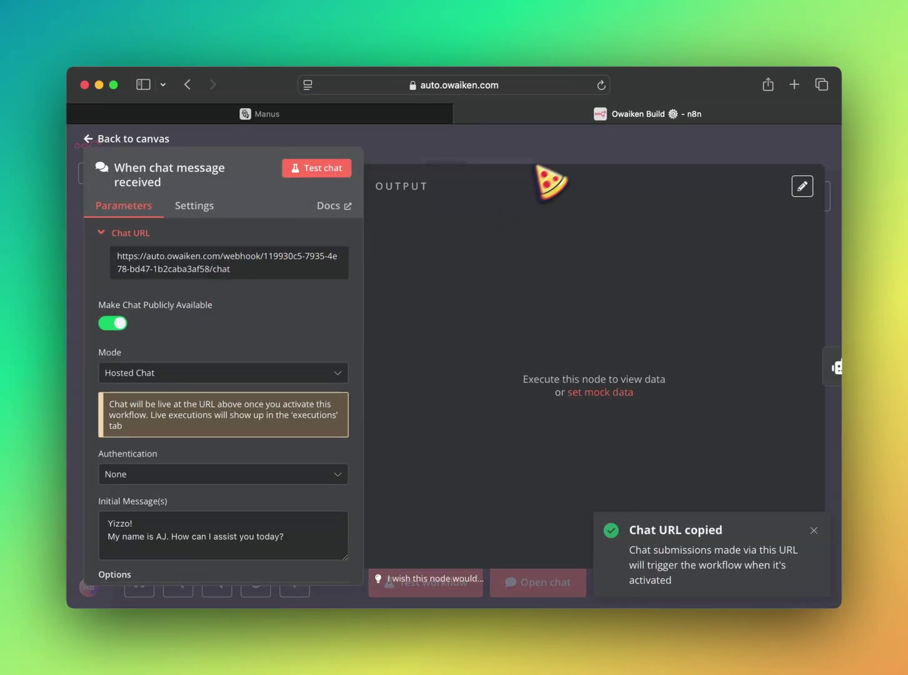
{"action": "left_click", "coordinate": [481, 85]}
{"action": "key", "text": "super+v"}
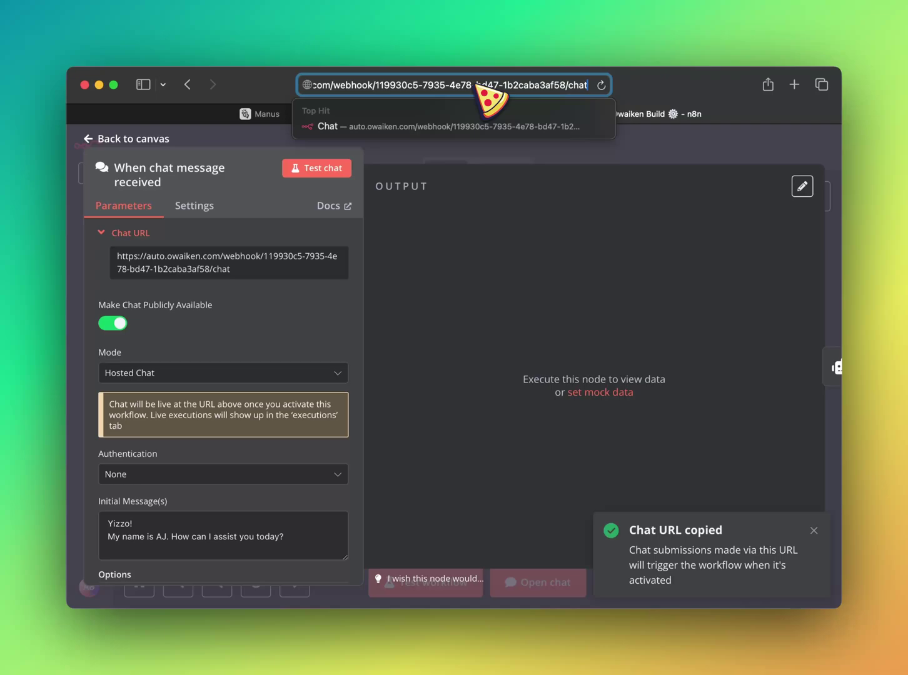
{"action": "key", "text": "Return"}
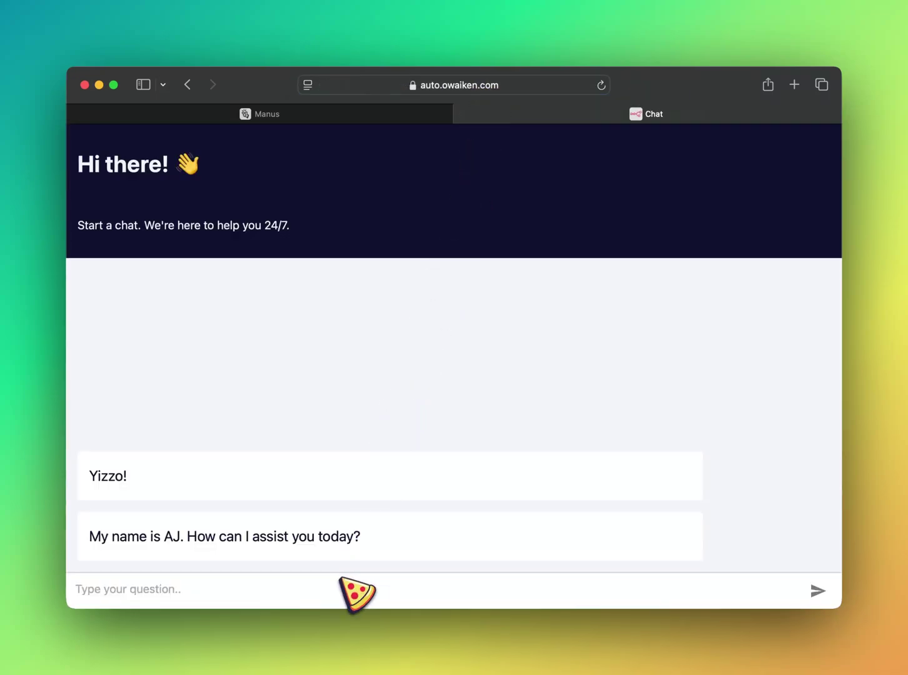
- Ask the chatbot 'Can you analyze ES1! on a 5 minute timeframe'
{"action": "left_click", "coordinate": [337, 584]}
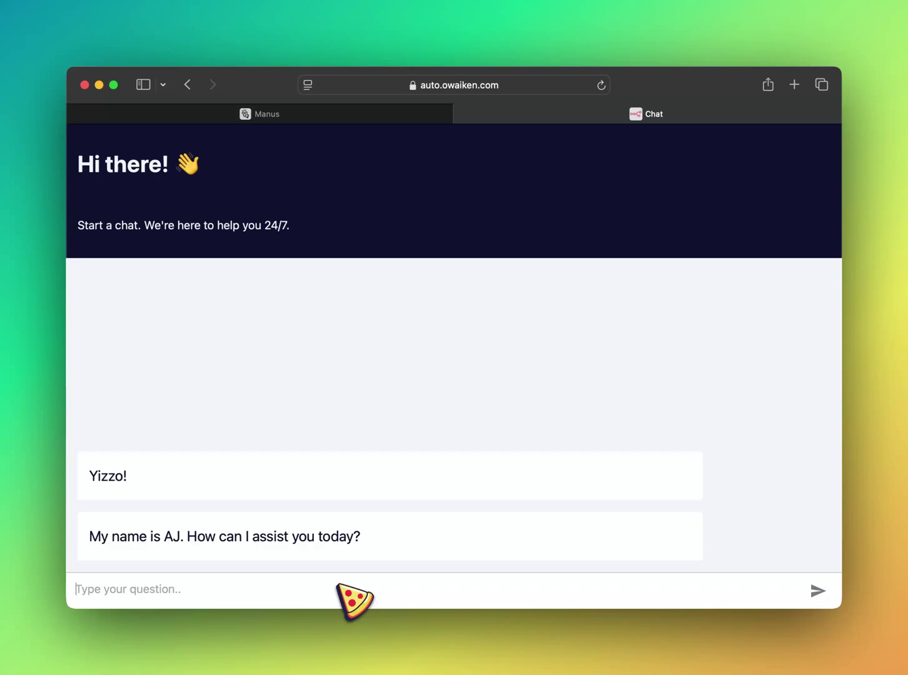
{"action": "type", "text": "Can"}
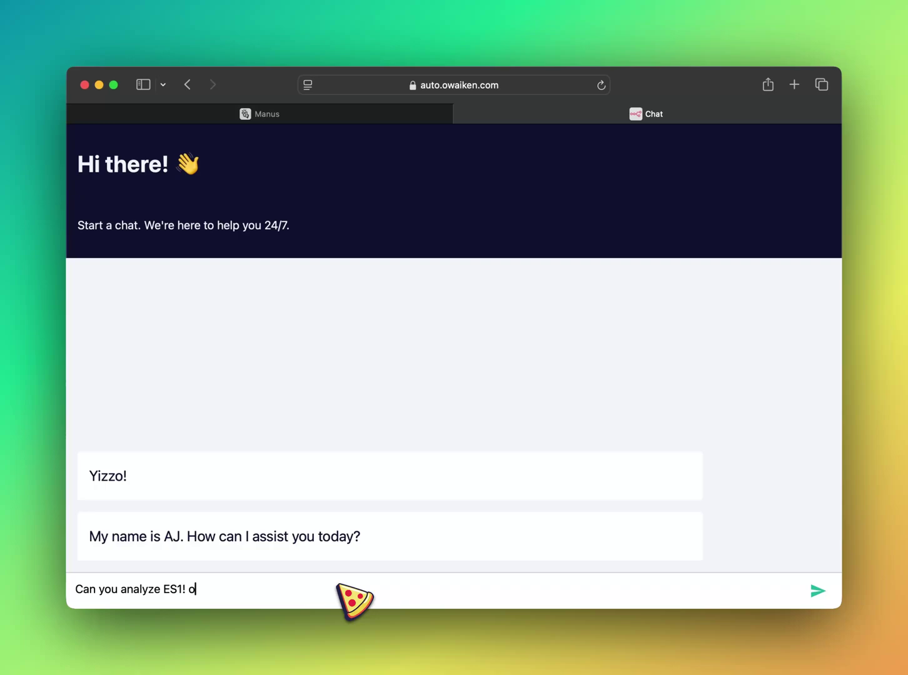
{"action": "type", "text": "you analyze ES1! on a 5 minute timeframe?"}
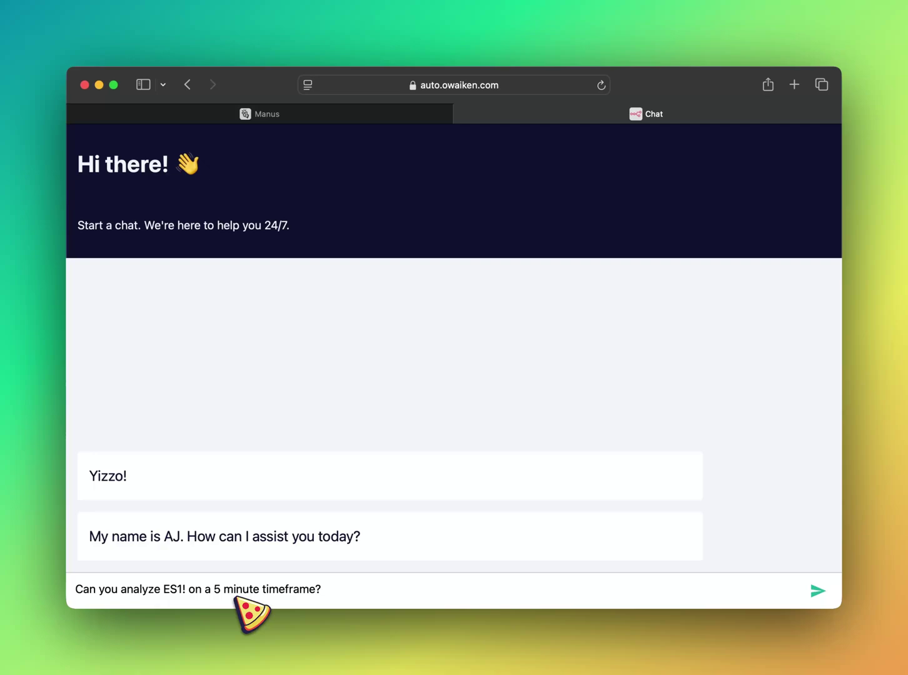
{"action": "key", "text": "Return"}
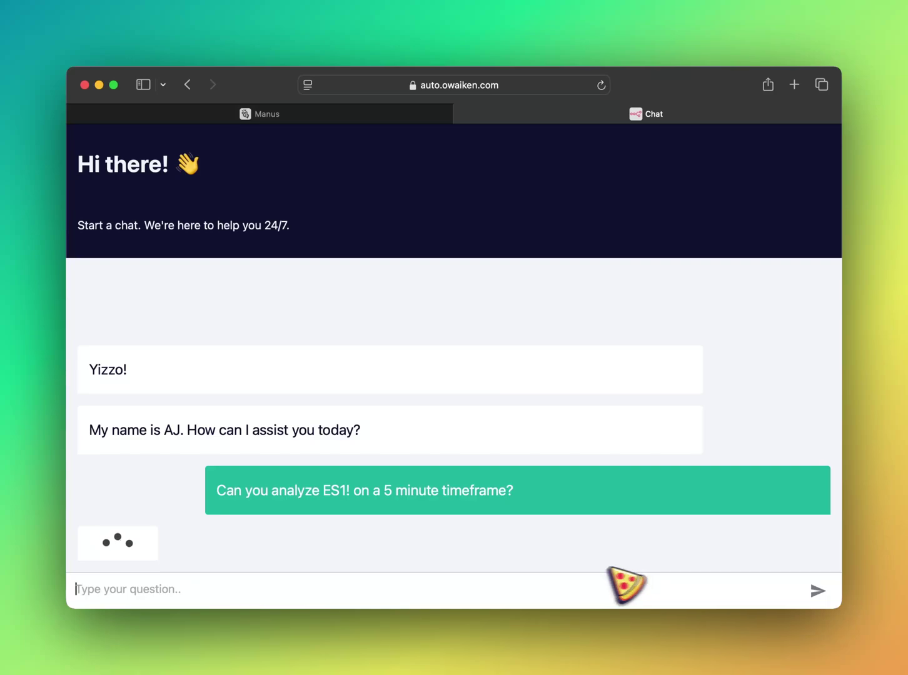
- Go back to the Manus task, now simulating ES1! futures data for technical analysis
{"action": "left_click", "coordinate": [372, 119]}
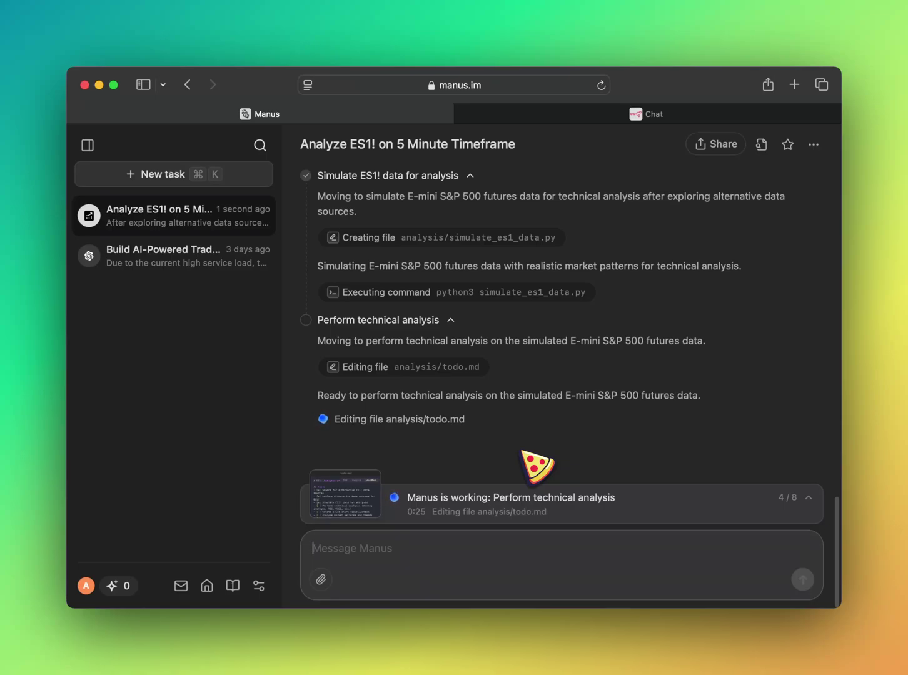
- Read through the chatbot's finished ES1! 5-minute analysis reply, then start a new browser tab
{"action": "left_click", "coordinate": [707, 113]}
{"action": "scroll", "coordinate": [503, 312], "scroll_direction": "up", "scroll_amount": 15}
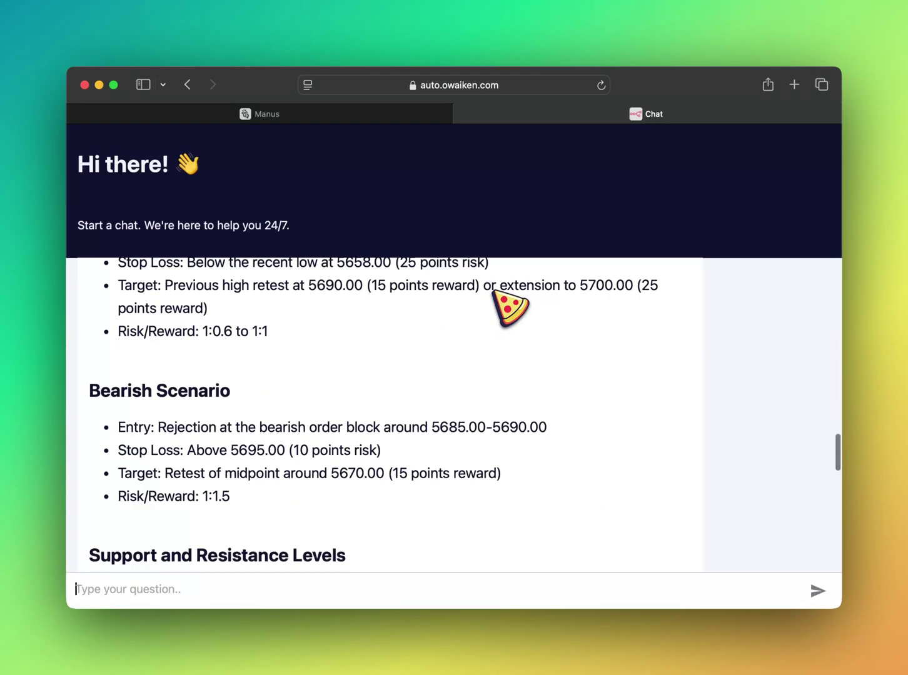
{"action": "scroll", "coordinate": [510, 307], "scroll_direction": "up", "scroll_amount": 10}
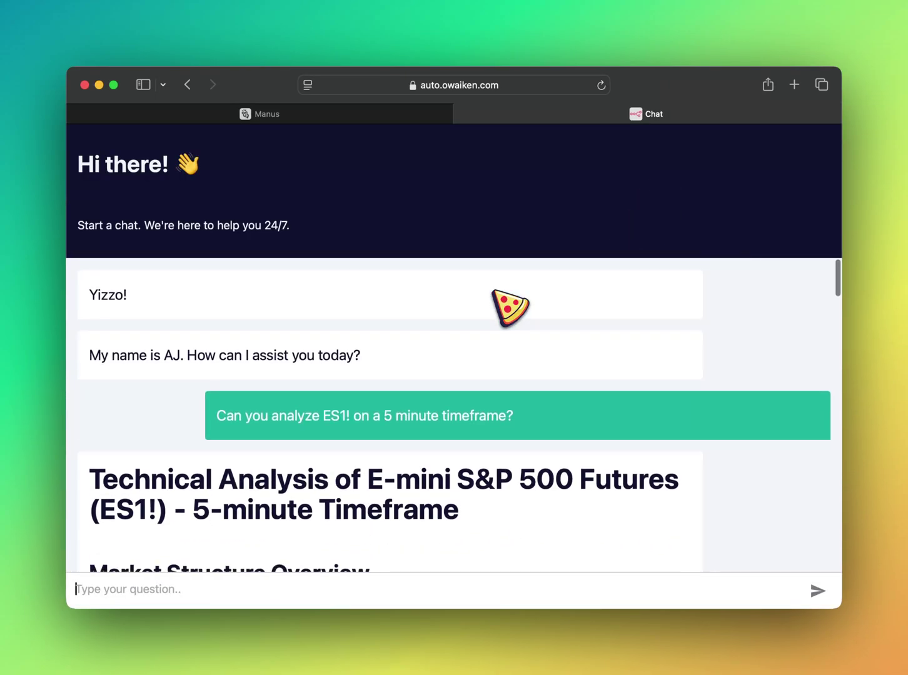
{"action": "scroll", "coordinate": [509, 306], "scroll_direction": "down", "scroll_amount": 4}
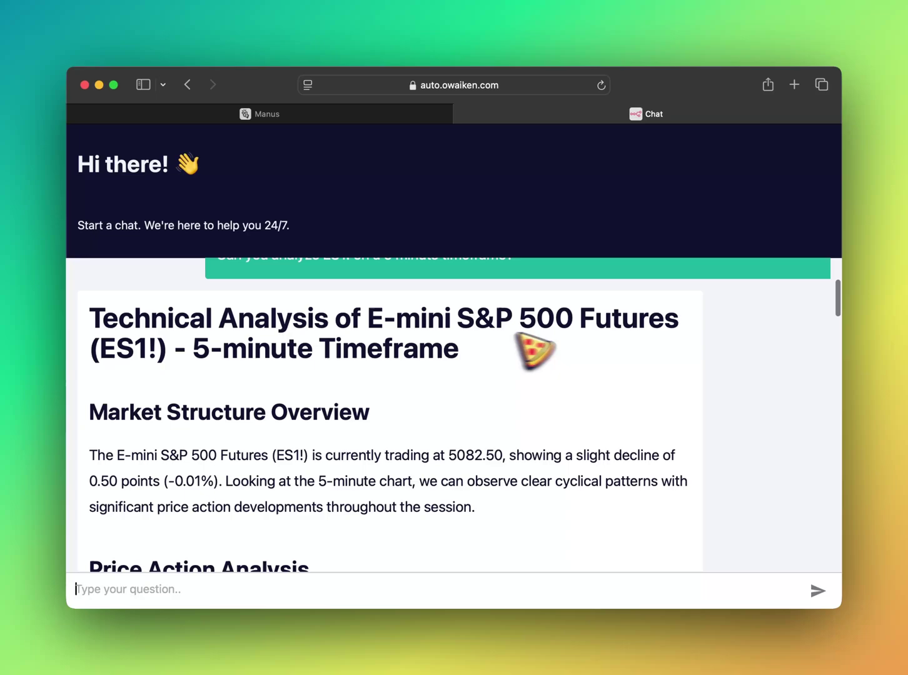
{"action": "scroll", "coordinate": [351, 379], "scroll_direction": "down", "scroll_amount": 3}
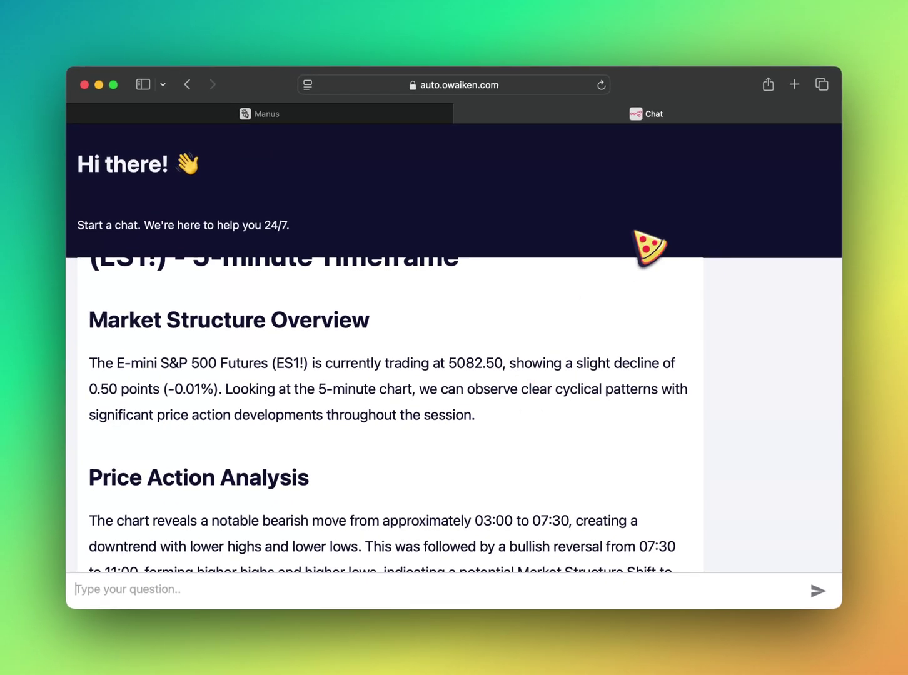
{"action": "left_click", "coordinate": [815, 63]}
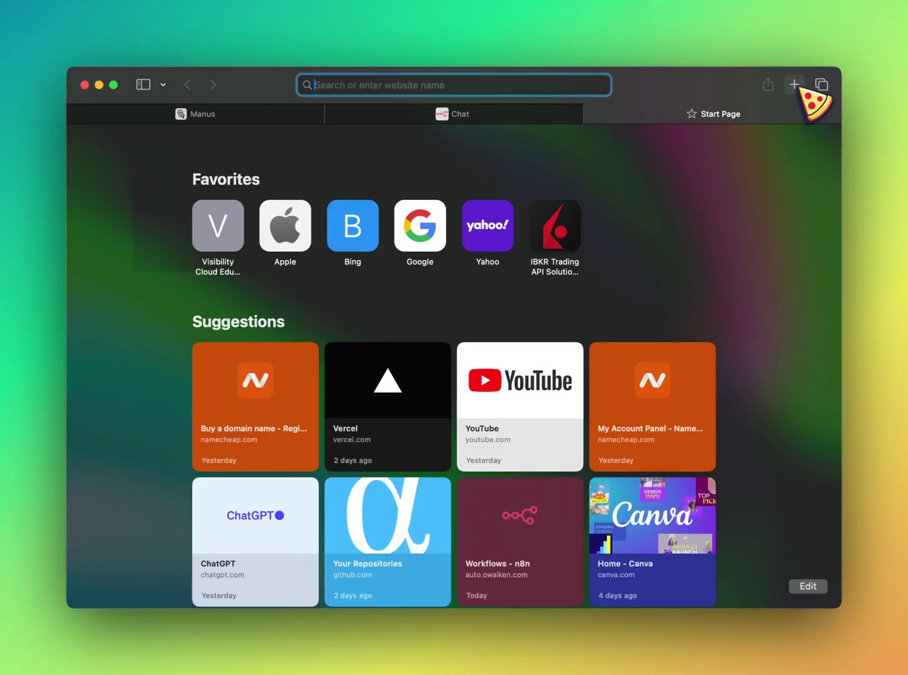
- Load TradingView and open Supercharts showing the ES1! 5-minute chart
{"action": "type", "text": "tra"}
{"action": "key", "text": "Return"}
{"action": "left_click", "coordinate": [772, 147]}
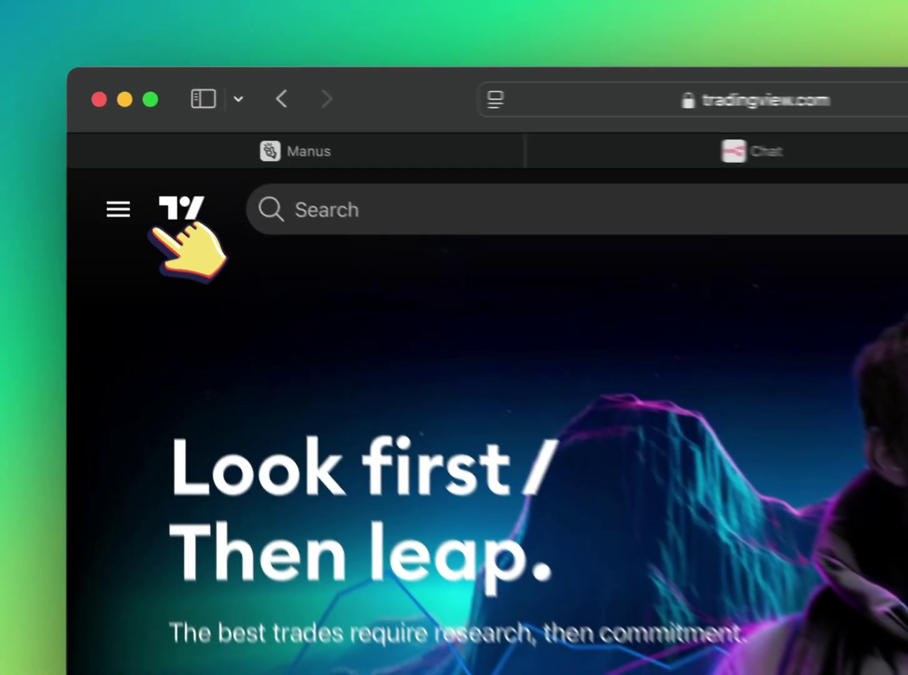
{"action": "left_click", "coordinate": [97, 149]}
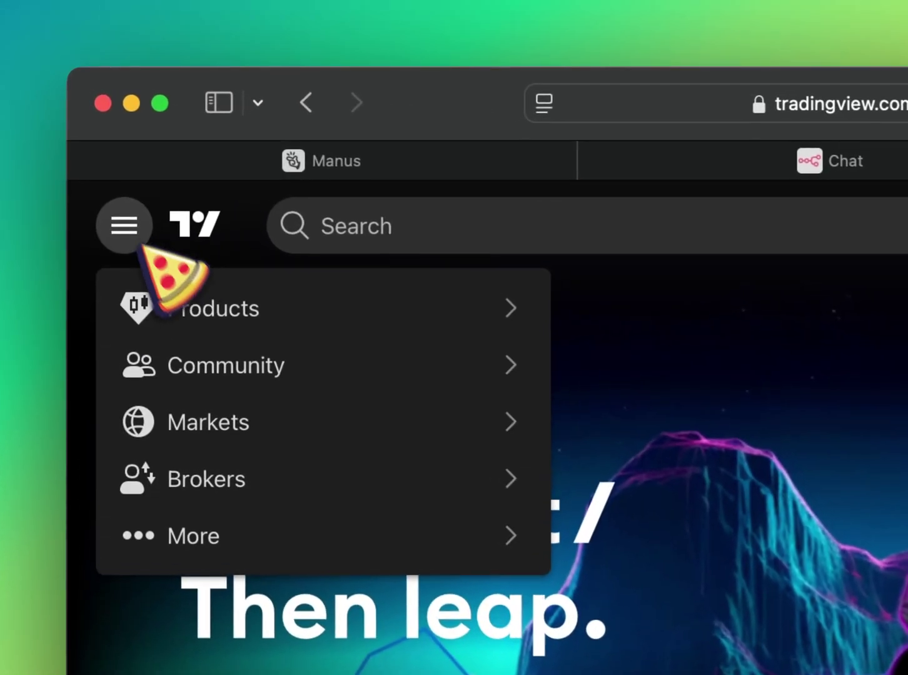
{"action": "left_click", "coordinate": [375, 310]}
{"action": "left_click", "coordinate": [389, 382]}
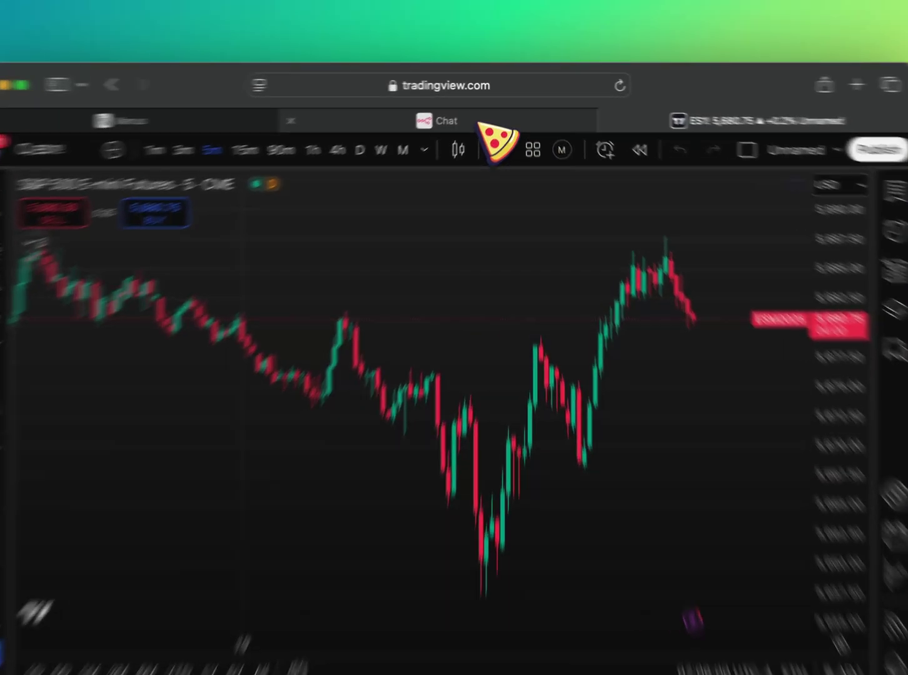
- Highlight the chatbot's ~5658.00 Support level, verify it on the ES1! chart, then read Key Technical Observations
{"action": "left_click", "coordinate": [457, 114]}
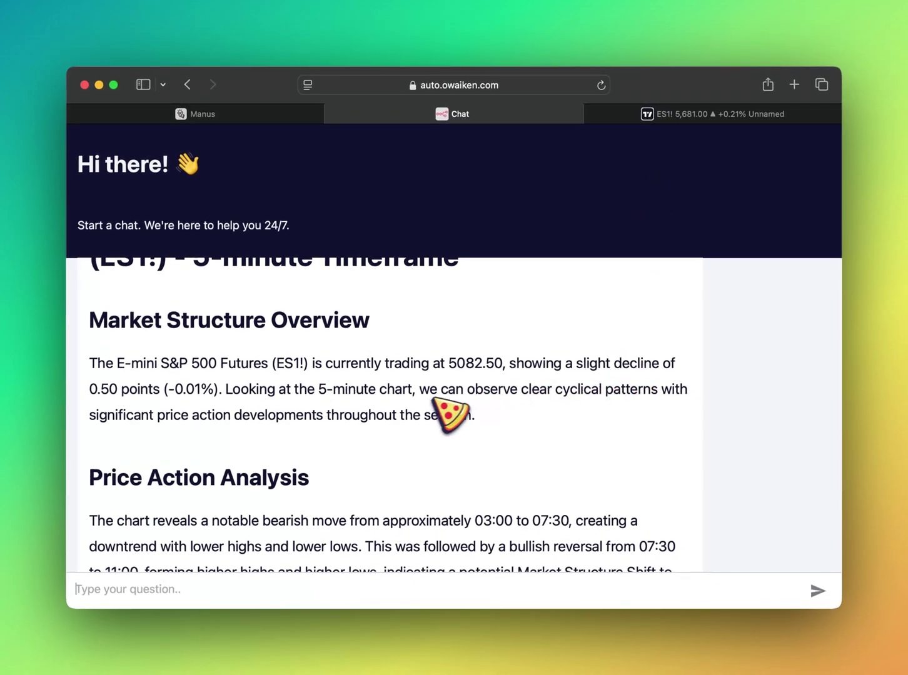
{"action": "scroll", "coordinate": [512, 436], "scroll_direction": "down", "scroll_amount": 3}
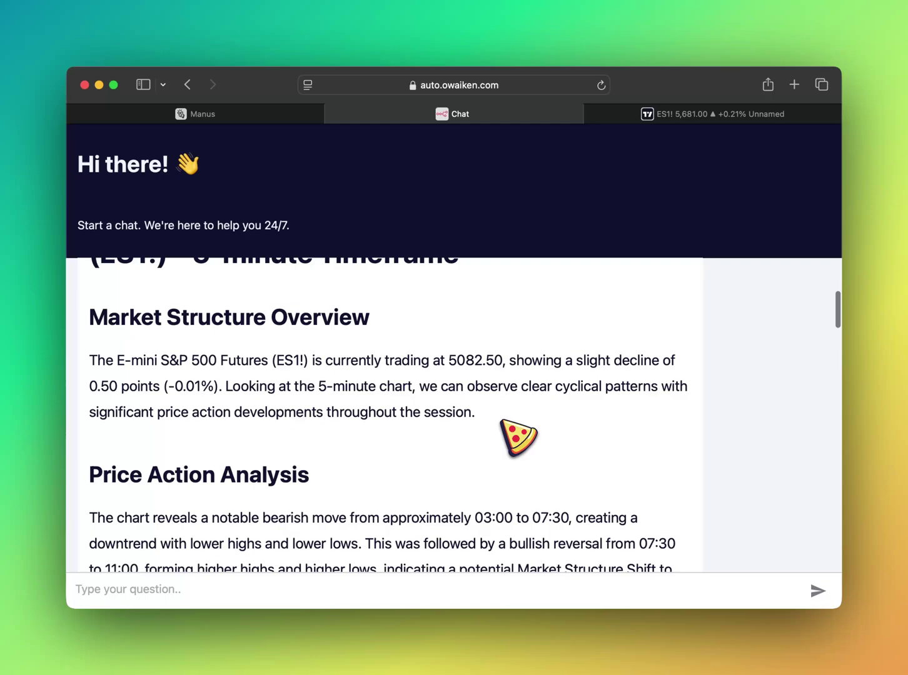
{"action": "scroll", "coordinate": [518, 435], "scroll_direction": "down", "scroll_amount": 3}
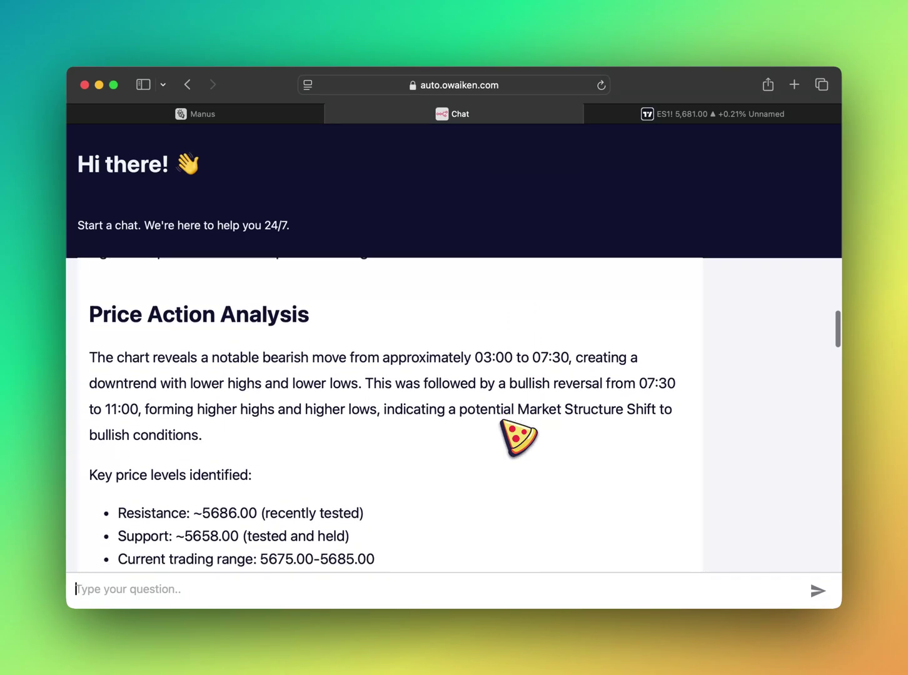
{"action": "scroll", "coordinate": [319, 438], "scroll_direction": "down", "scroll_amount": 2}
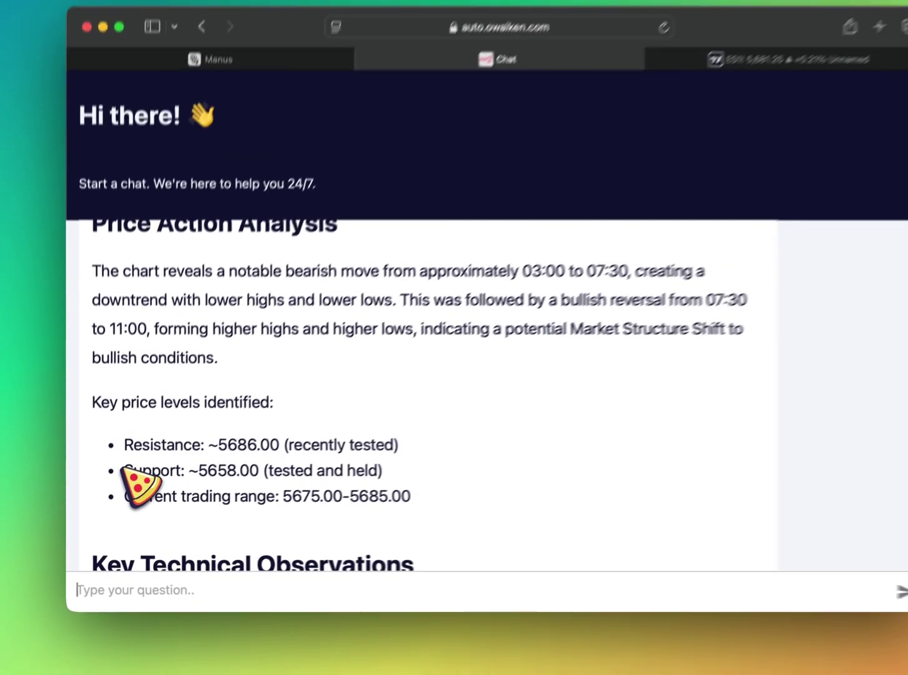
{"action": "left_click_drag", "start_coordinate": [154, 419], "coordinate": [220, 410]}
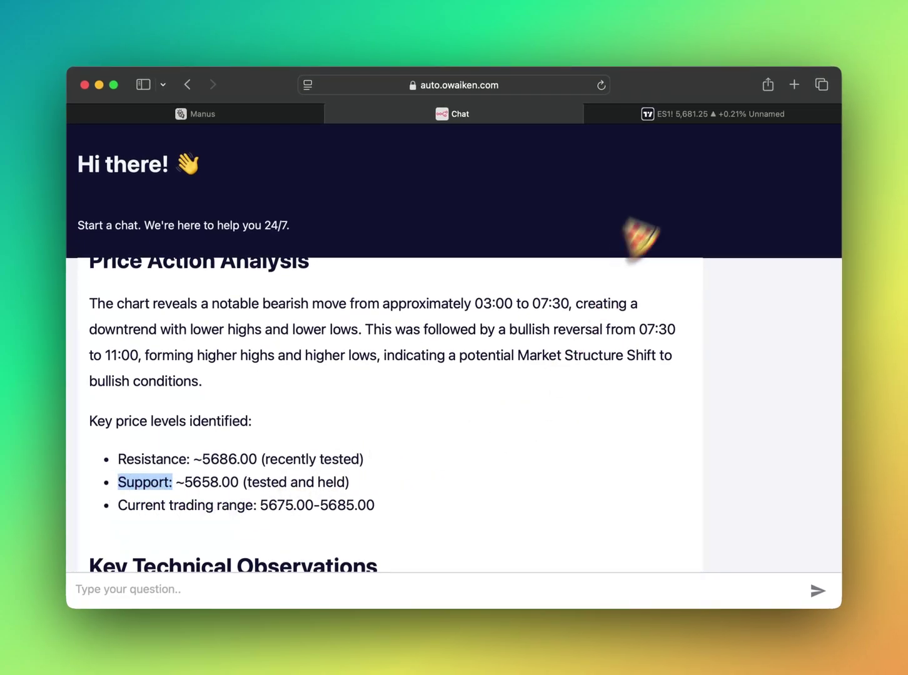
{"action": "left_click", "coordinate": [719, 115]}
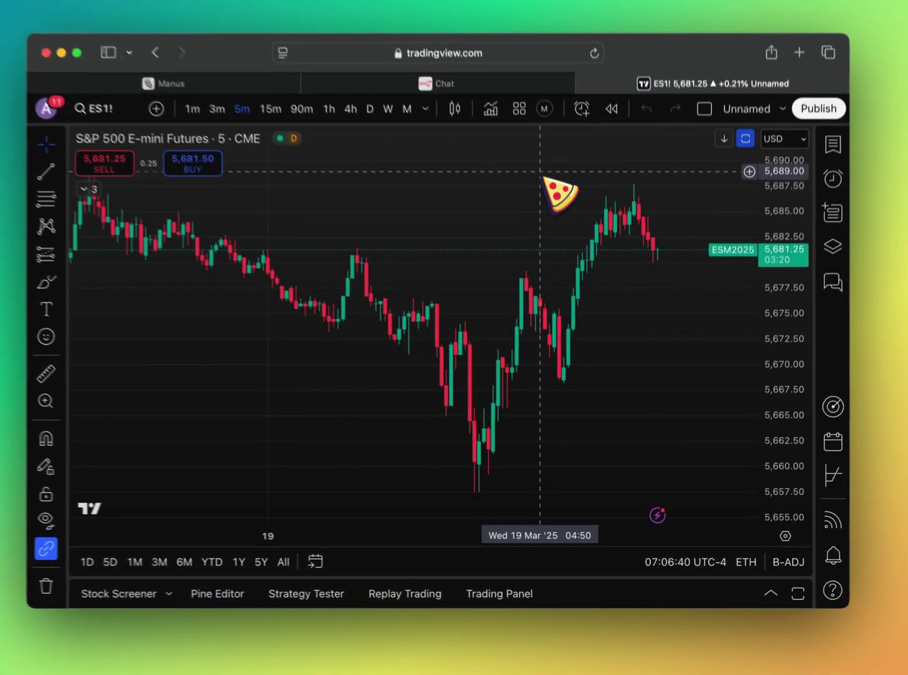
{"action": "left_click", "coordinate": [478, 81]}
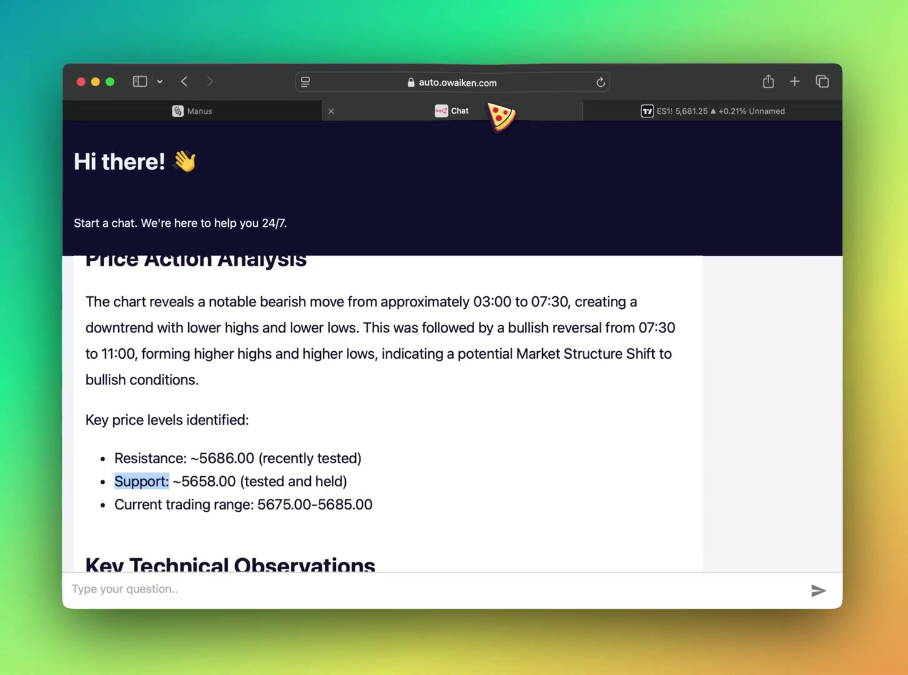
{"action": "scroll", "coordinate": [449, 400], "scroll_direction": "down", "scroll_amount": 5}
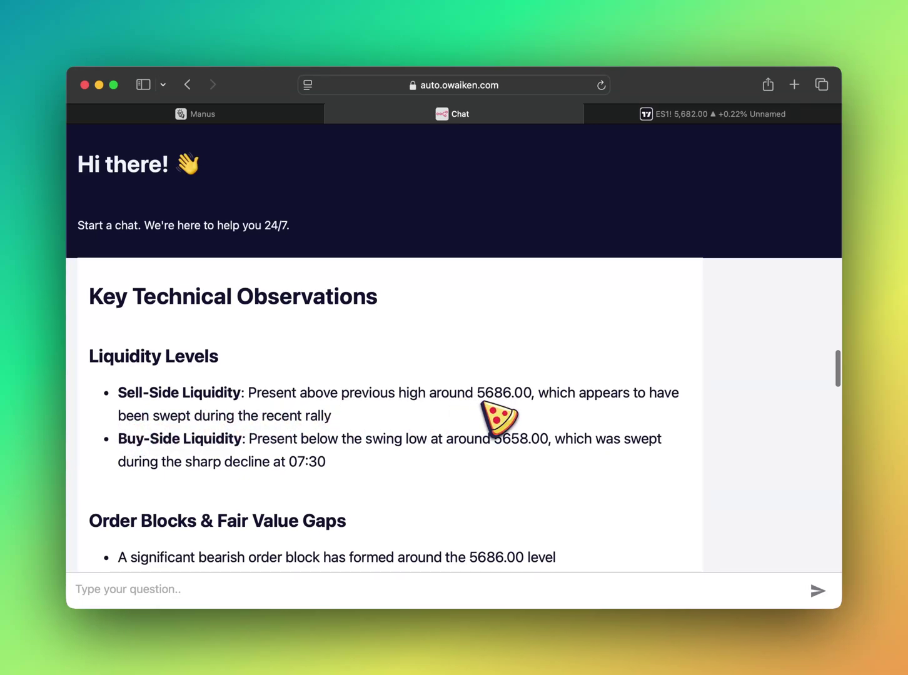
- Cross-check the 5686.00 and 5658.00 liquidity levels on the ES1! chart
{"action": "left_click", "coordinate": [692, 114]}
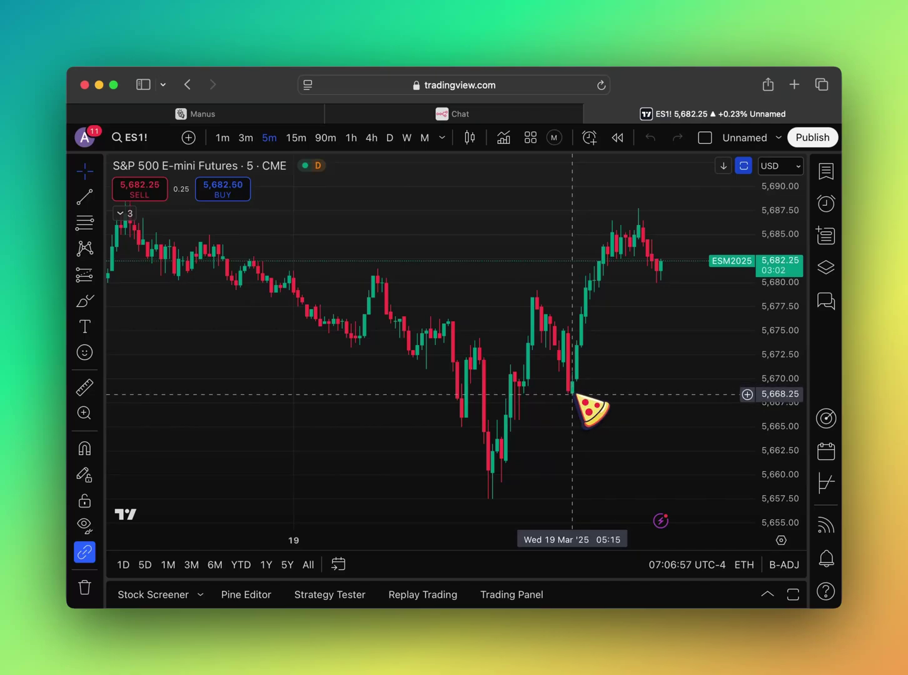
{"action": "left_click", "coordinate": [470, 113]}
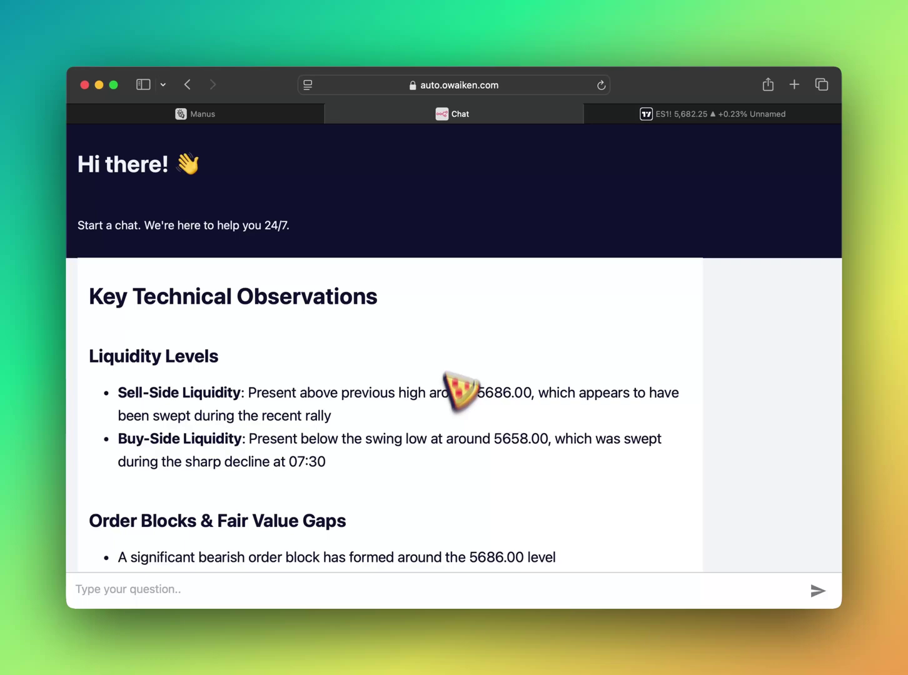
{"action": "scroll", "coordinate": [460, 392], "scroll_direction": "down", "scroll_amount": 2}
{"action": "scroll", "coordinate": [461, 405], "scroll_direction": "down", "scroll_amount": 2}
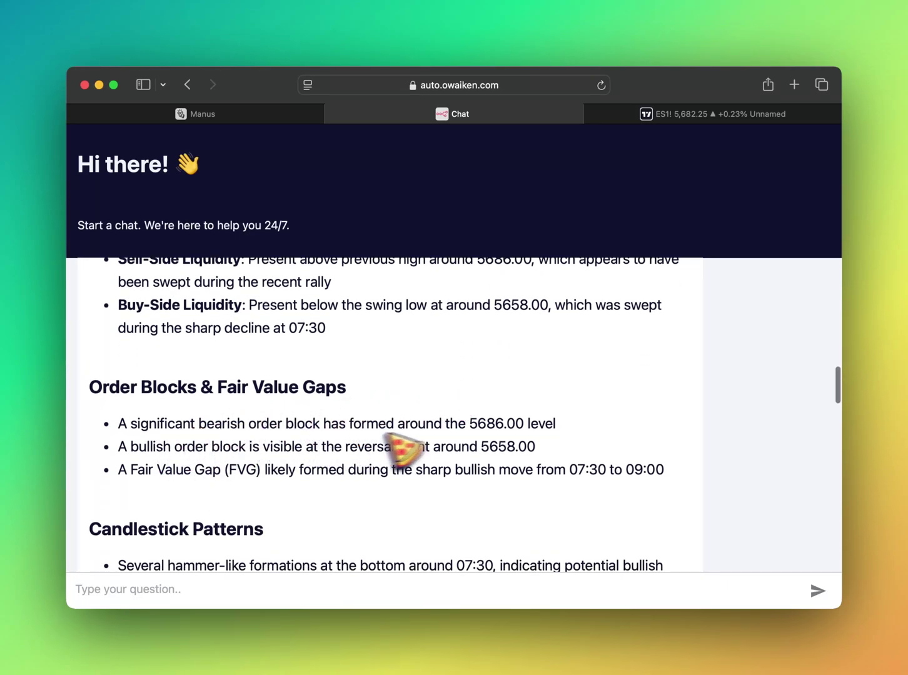
- Compare the Order Blocks & Fair Value Gaps levels with the chart, then read Candlestick Patterns
{"action": "left_click", "coordinate": [713, 113]}
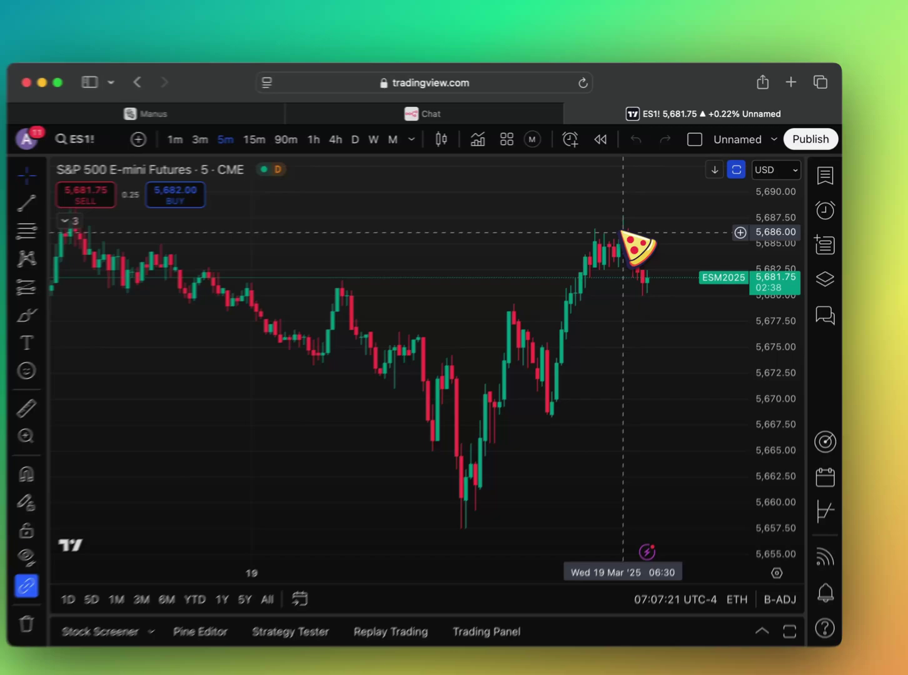
{"action": "left_click", "coordinate": [133, 120]}
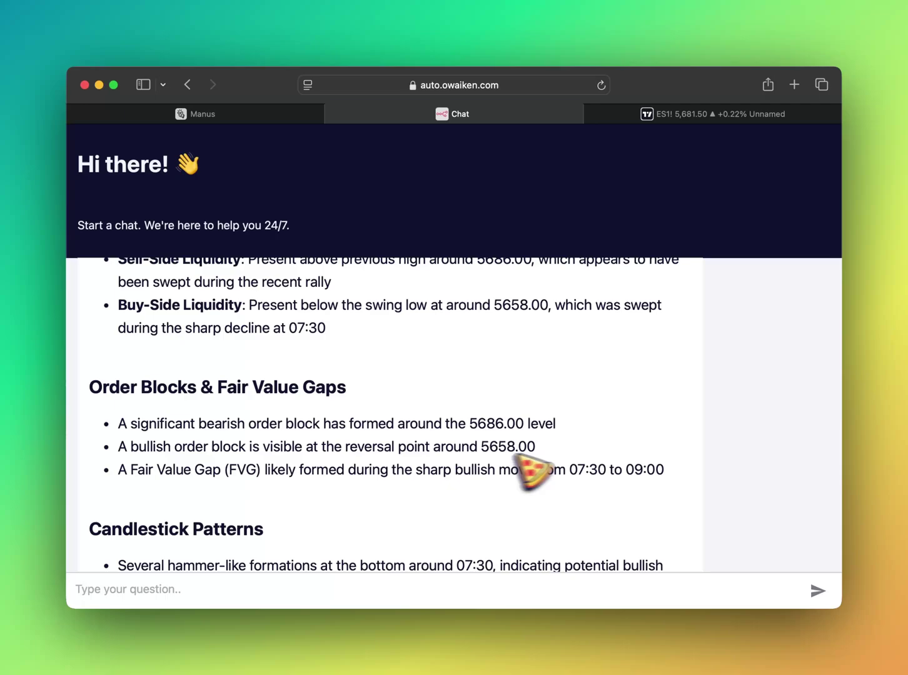
{"action": "left_click", "coordinate": [714, 116]}
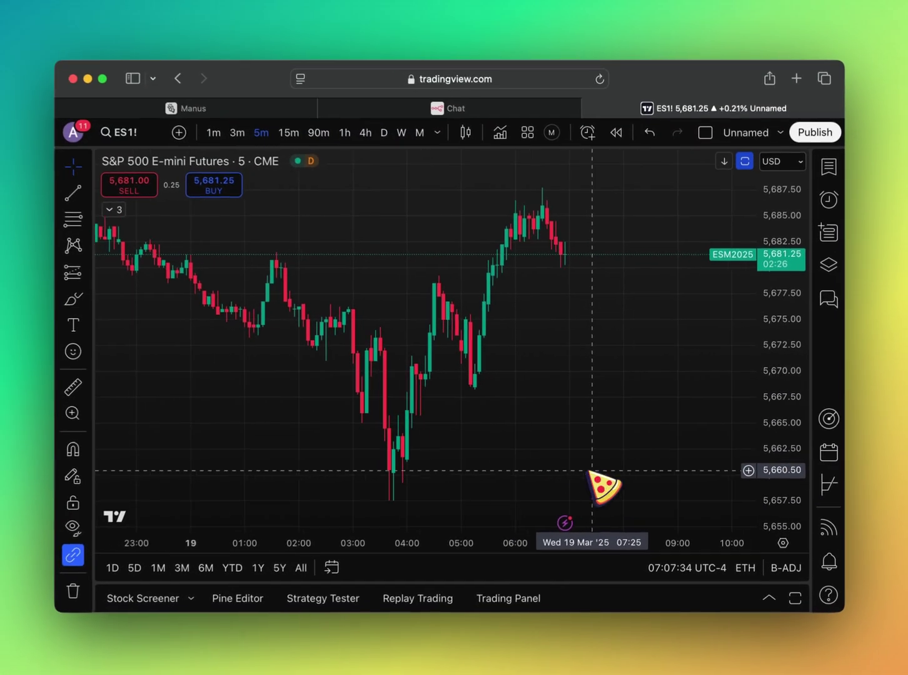
{"action": "left_click", "coordinate": [506, 109]}
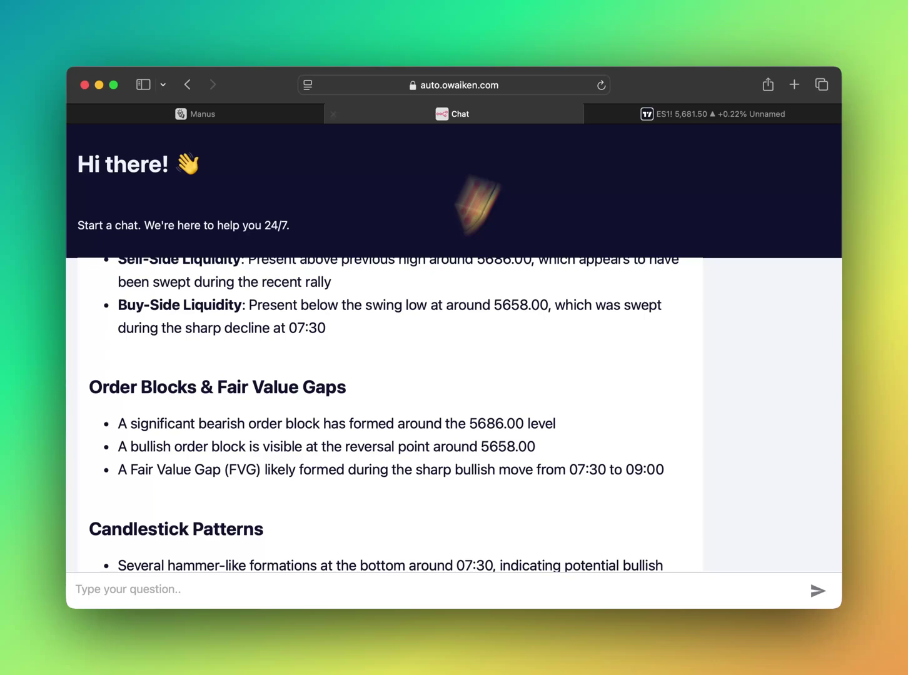
{"action": "scroll", "coordinate": [395, 376], "scroll_direction": "down", "scroll_amount": 2}
{"action": "scroll", "coordinate": [395, 375], "scroll_direction": "down", "scroll_amount": 2}
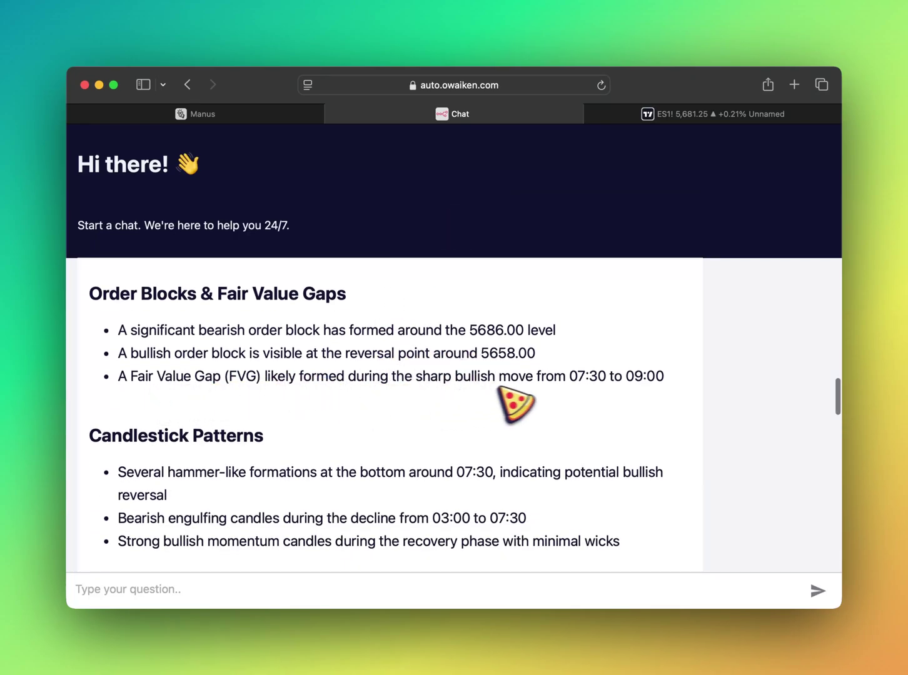
- Switch the ES1! chart's clock to UTC and recheck the bot's candlestick-pattern notes against it
{"action": "left_click", "coordinate": [684, 115]}
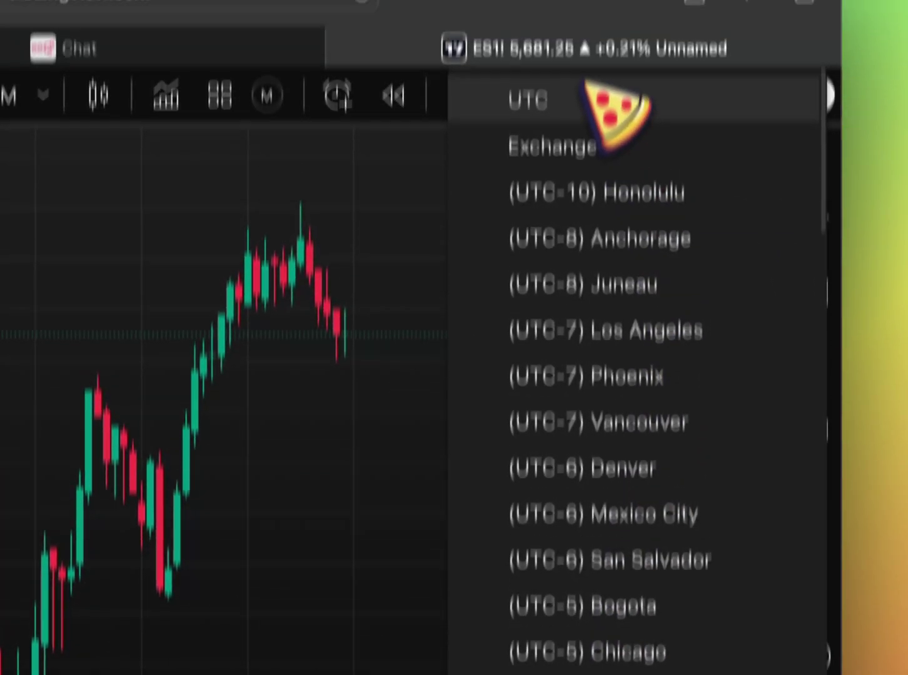
{"action": "left_click", "coordinate": [591, 95]}
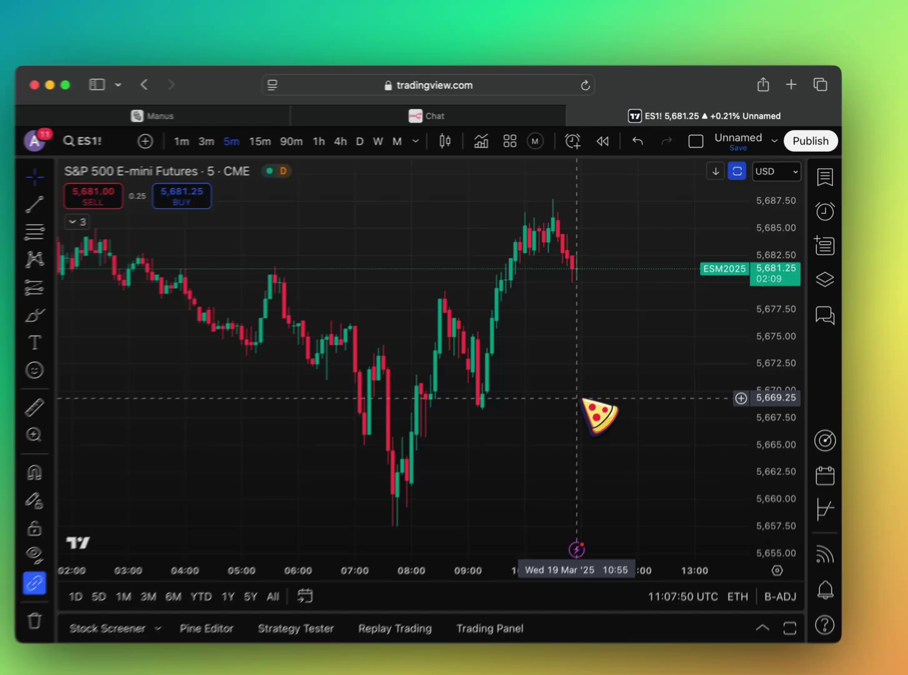
{"action": "mouse_move", "coordinate": [462, 487]}
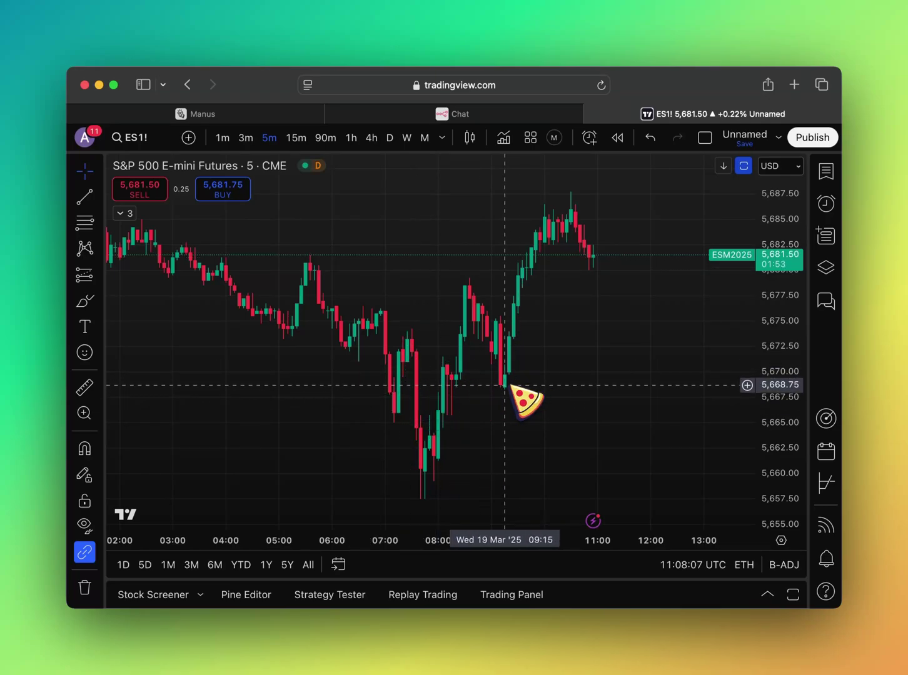
{"action": "left_click", "coordinate": [464, 115]}
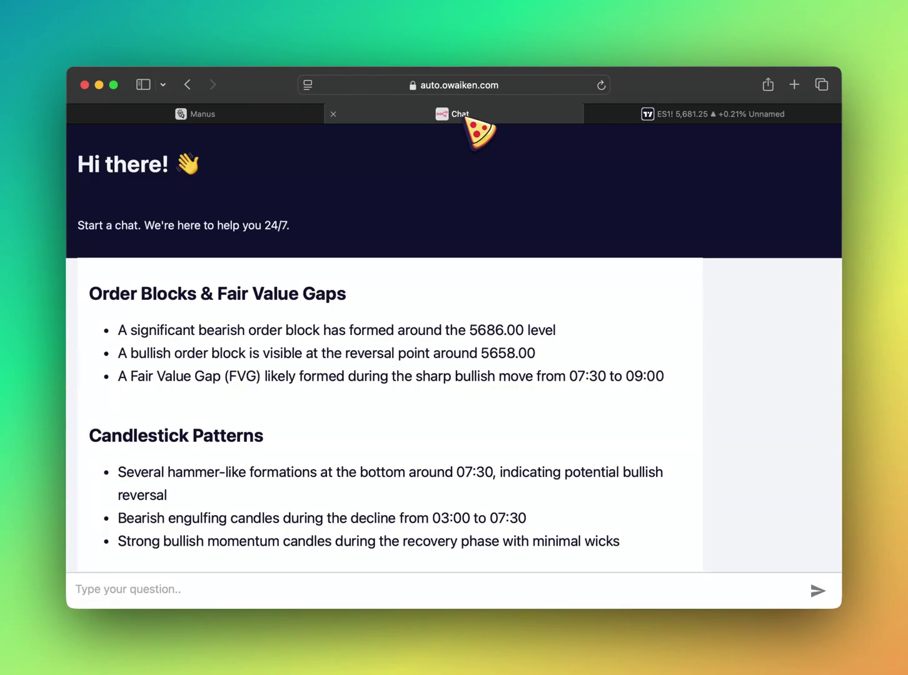
{"action": "scroll", "coordinate": [484, 437], "scroll_direction": "down", "scroll_amount": 3}
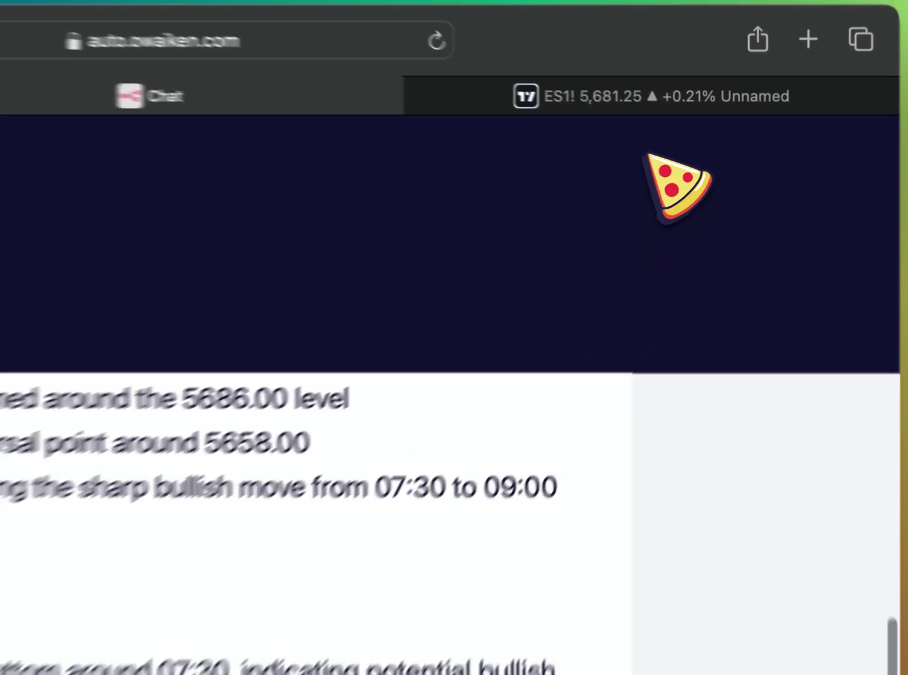
{"action": "left_click", "coordinate": [747, 115]}
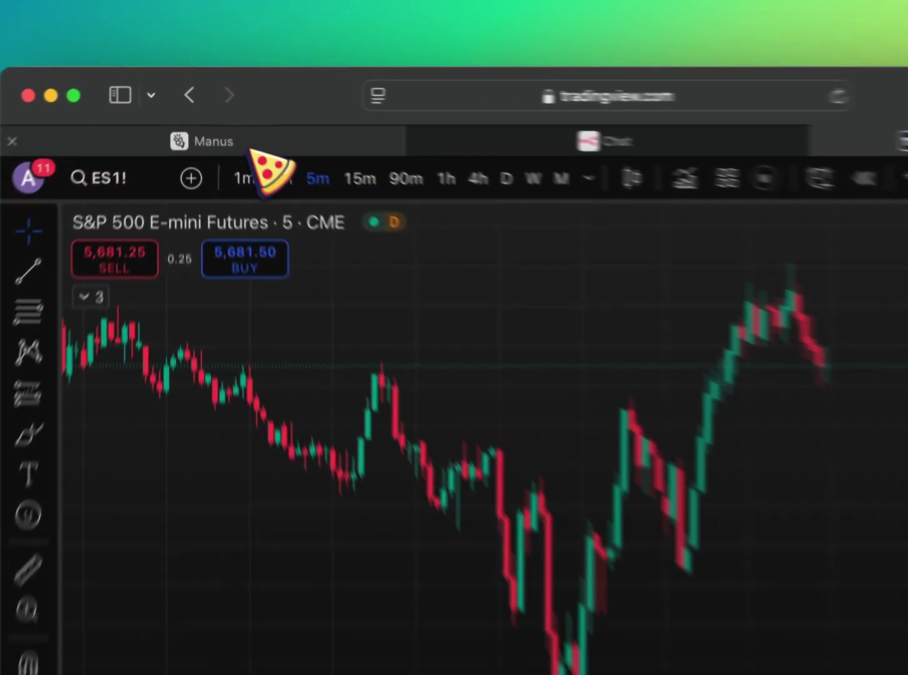
- Check the Manus task, now creating ES1! price chart visualizations
{"action": "left_click", "coordinate": [254, 150]}
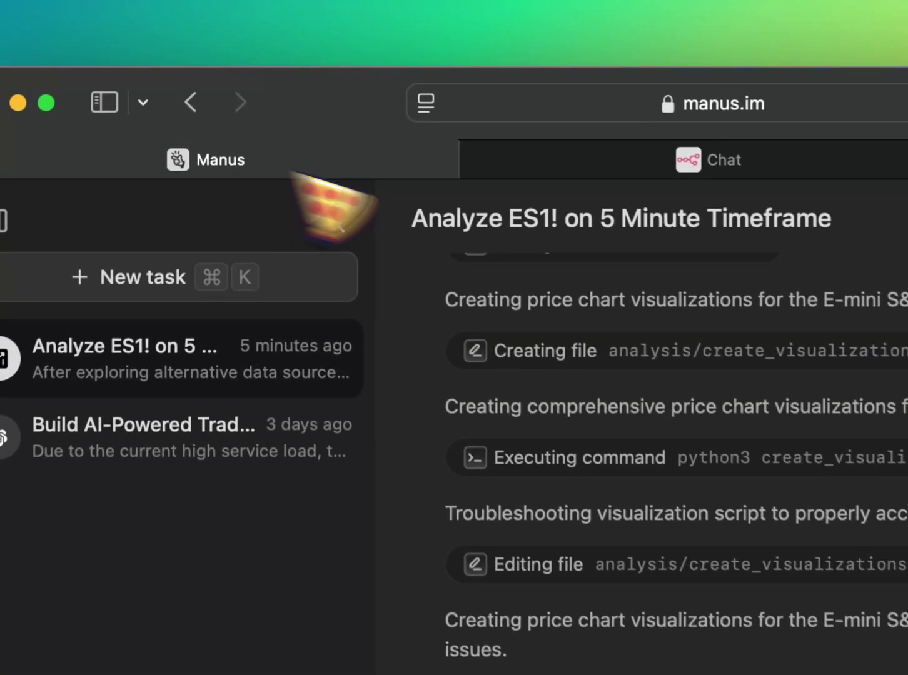